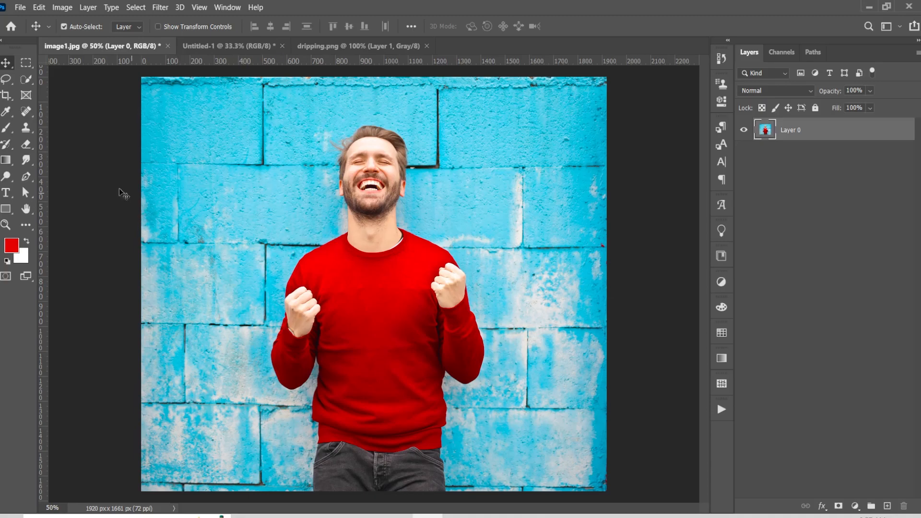
Select the man with Select Subject and add a layer mask that hides the blue wall behind him
click(28, 78)
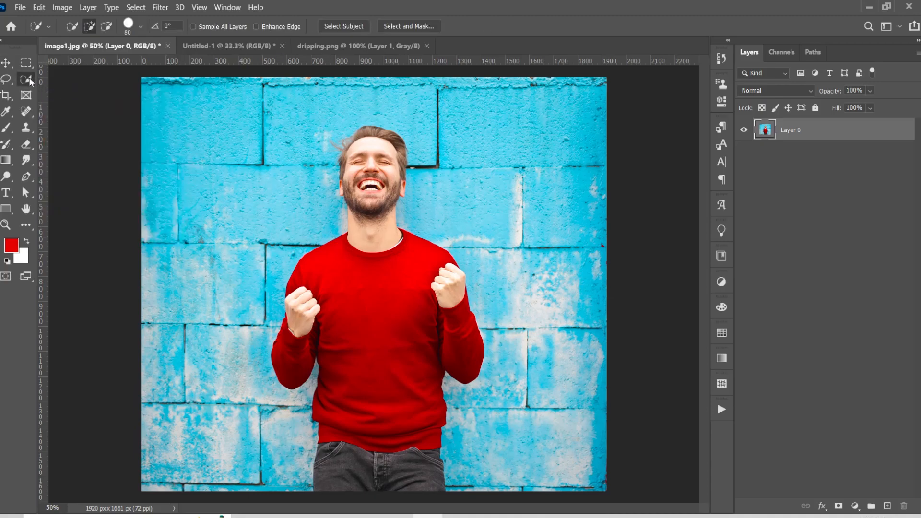
click(354, 26)
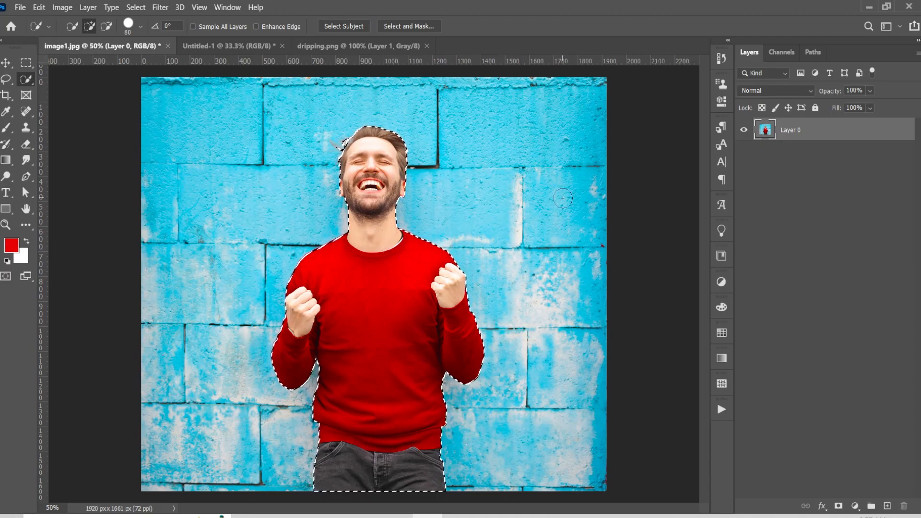
click(839, 507)
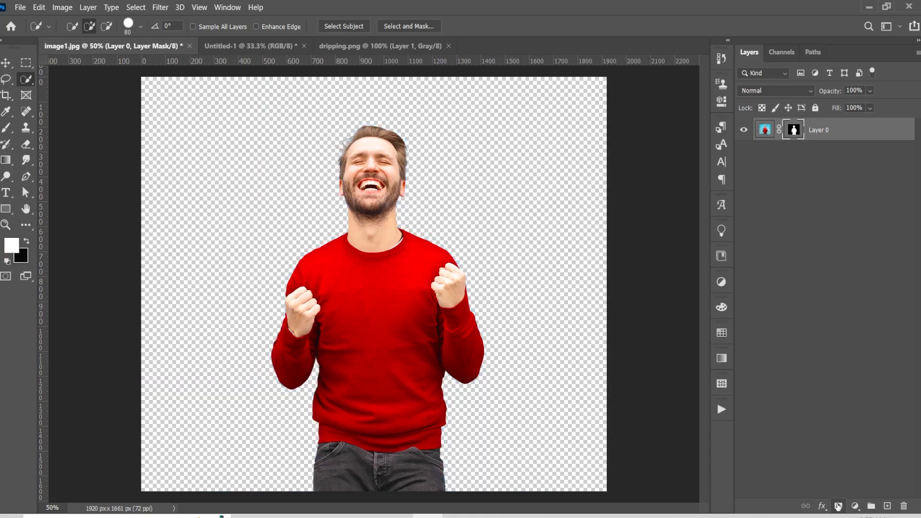
Copy the masked man into the Untitled-1 document and scale him to about 117.6%, centred horizontally on the canvas
click(5, 62)
drag(379, 274, 355, 281)
key(ctrl+t)
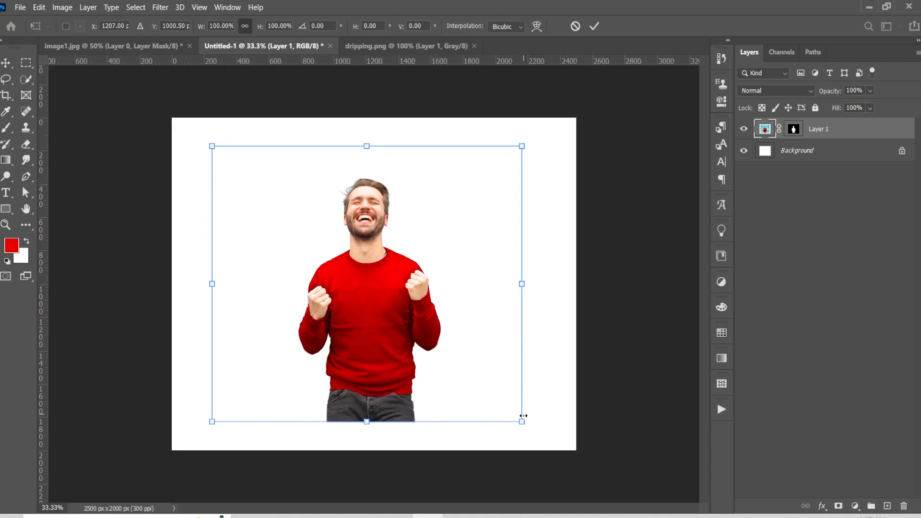
drag(523, 421, 584, 477)
drag(434, 394, 479, 402)
drag(584, 464, 550, 435)
drag(411, 388, 402, 367)
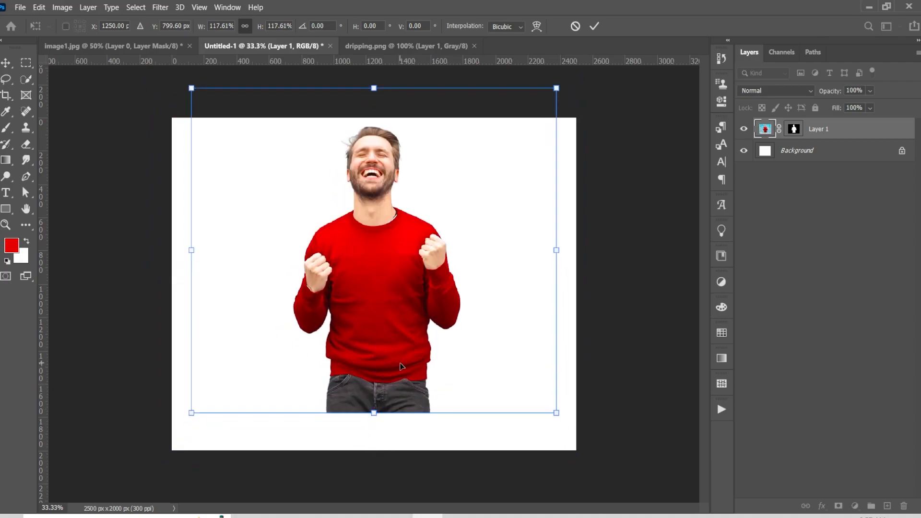
click(594, 24)
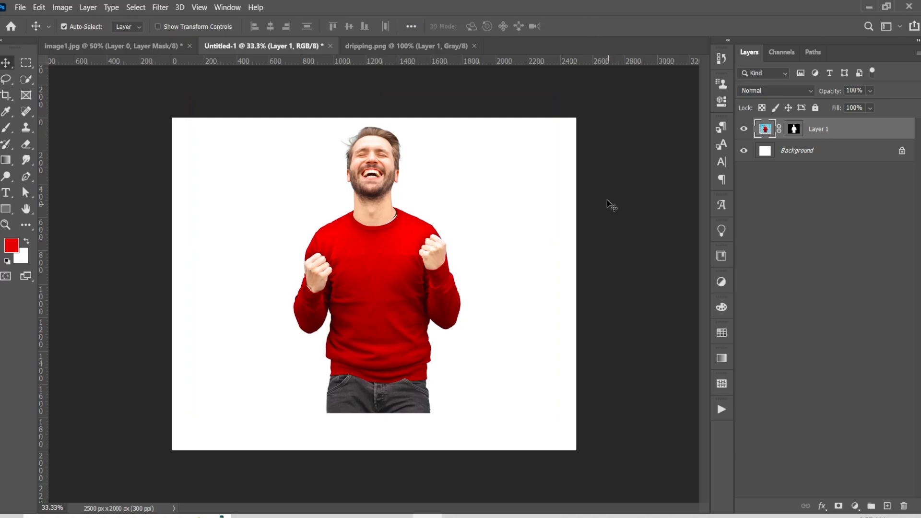
Add a Gradient Fill layer using the Blue_20 preset from the Blues group
click(855, 507)
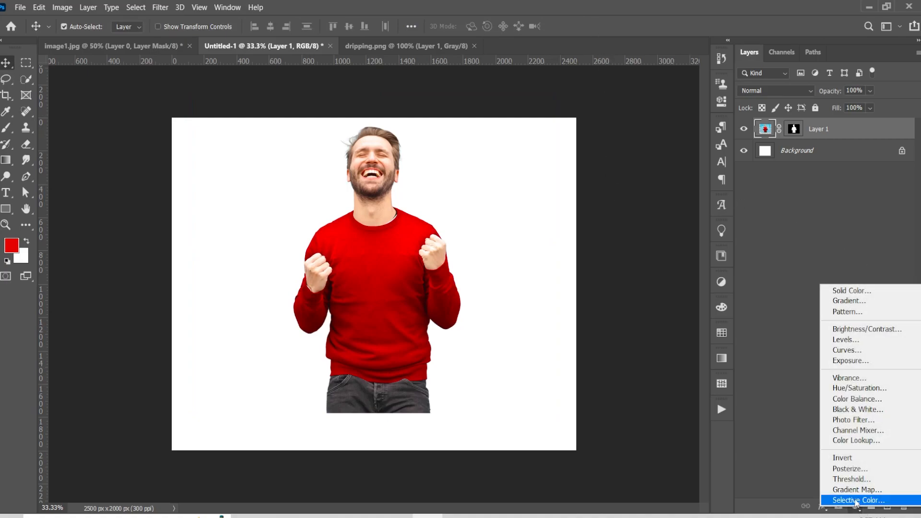
click(862, 302)
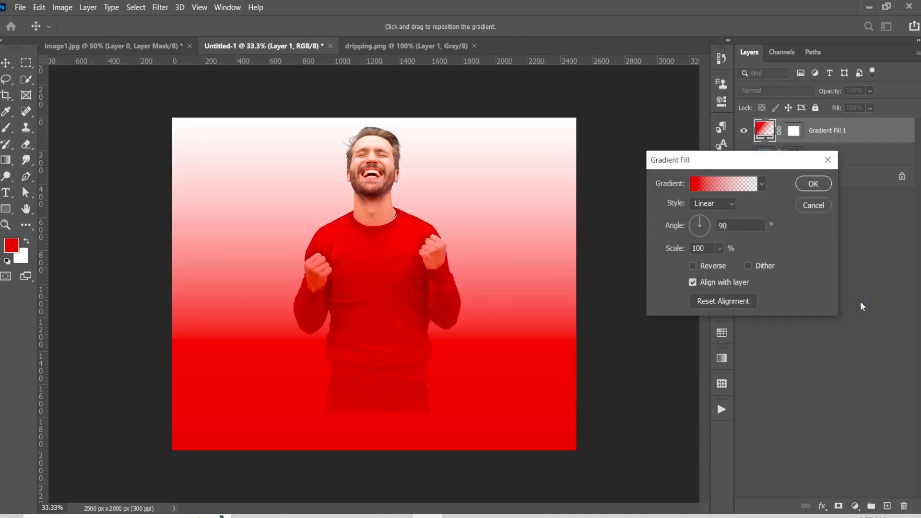
click(762, 184)
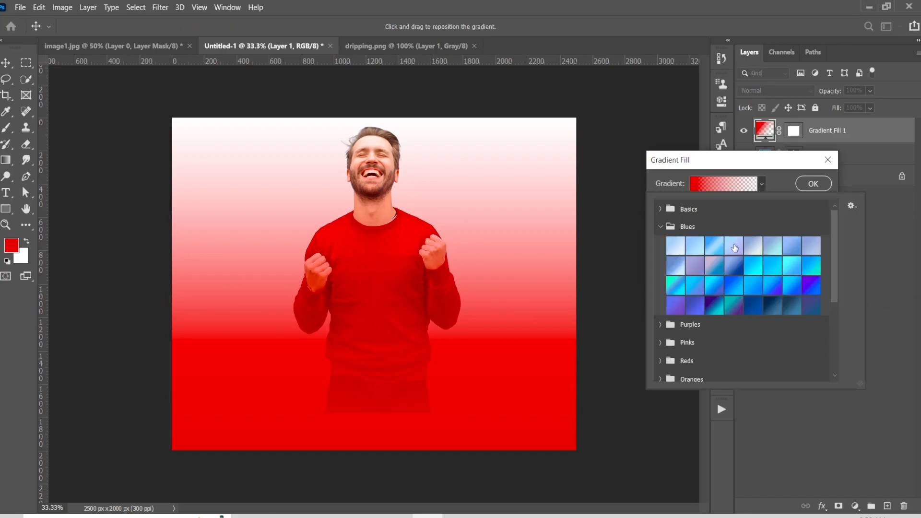
click(735, 284)
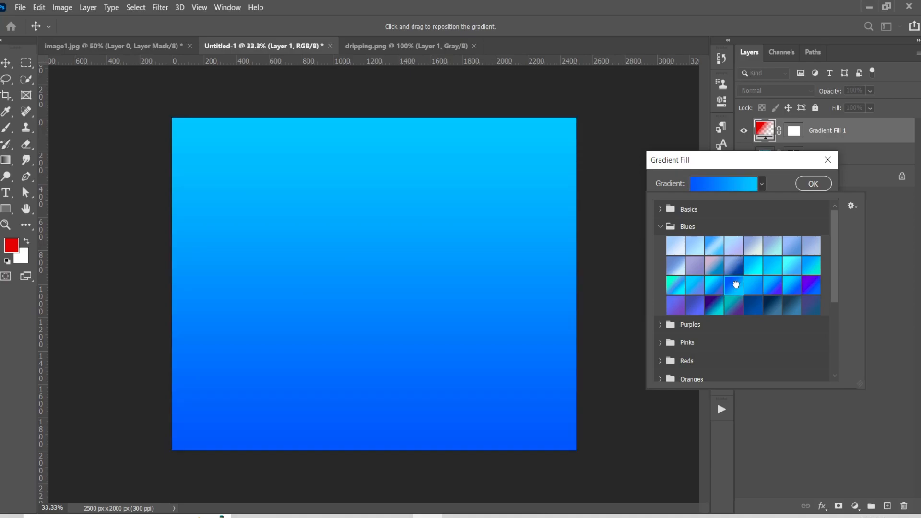
click(753, 266)
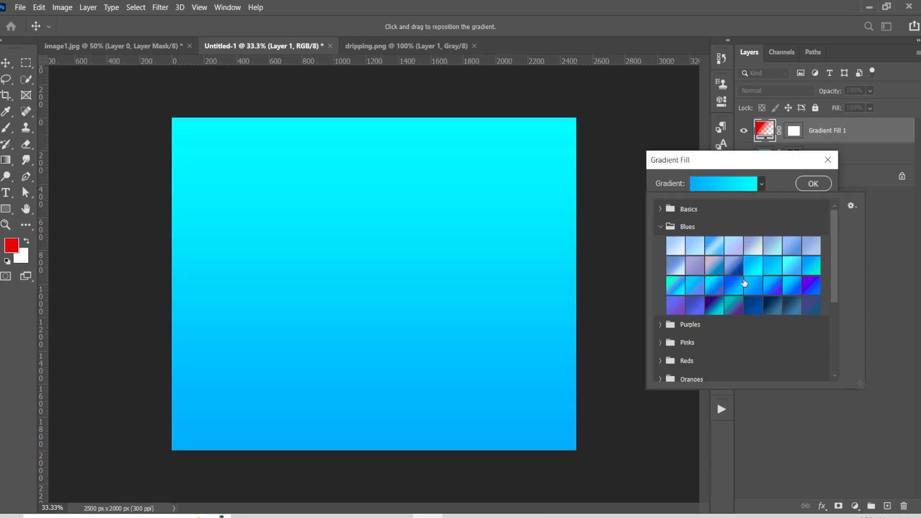
click(736, 285)
click(757, 289)
click(772, 289)
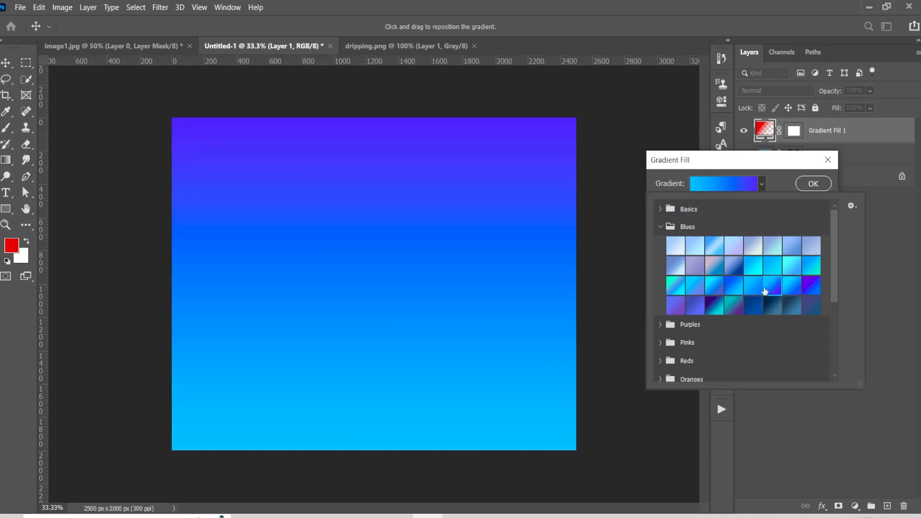
click(739, 289)
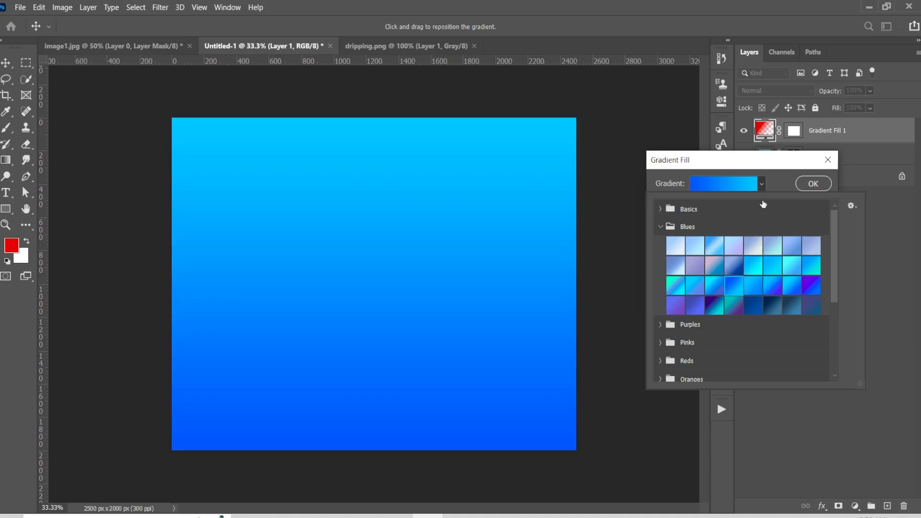
click(771, 185)
Recolour the gradient's end stops to dark navy #052b64 at 0% and pale blue #b3ebfc at 100%
click(719, 183)
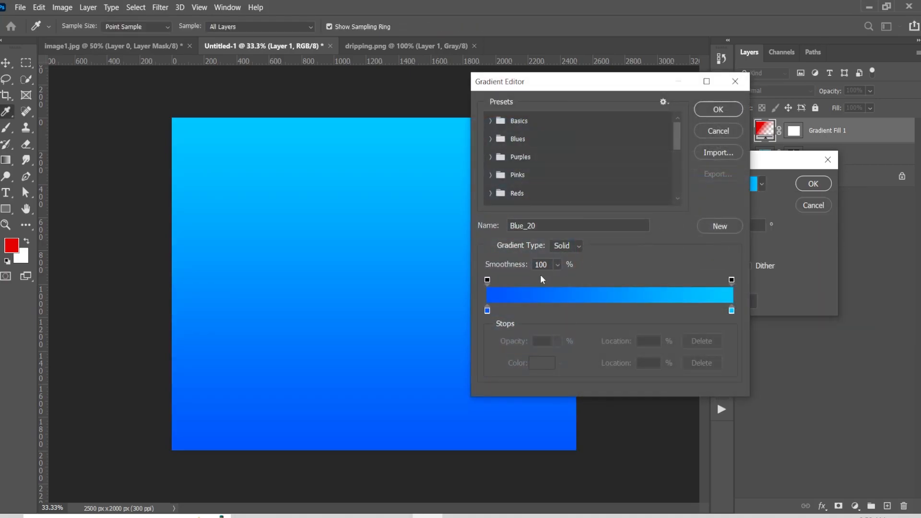
double_click(487, 311)
drag(683, 334, 684, 394)
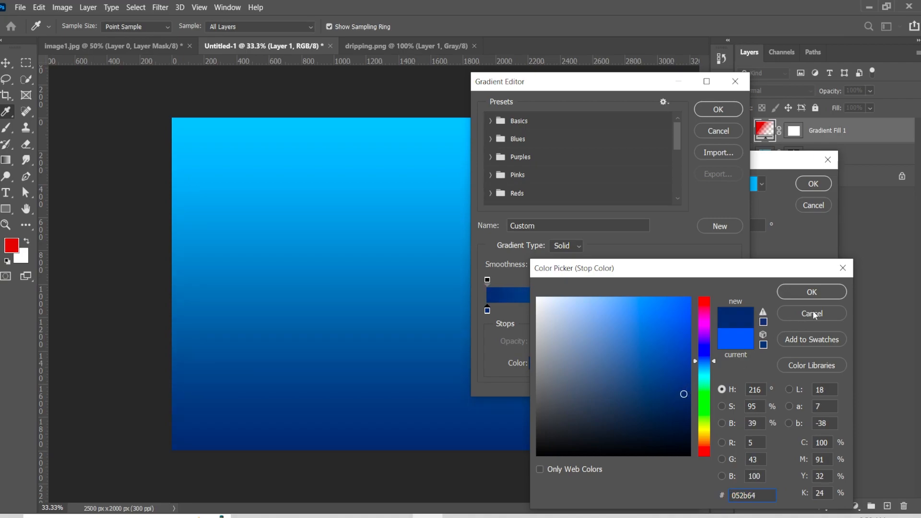
click(826, 288)
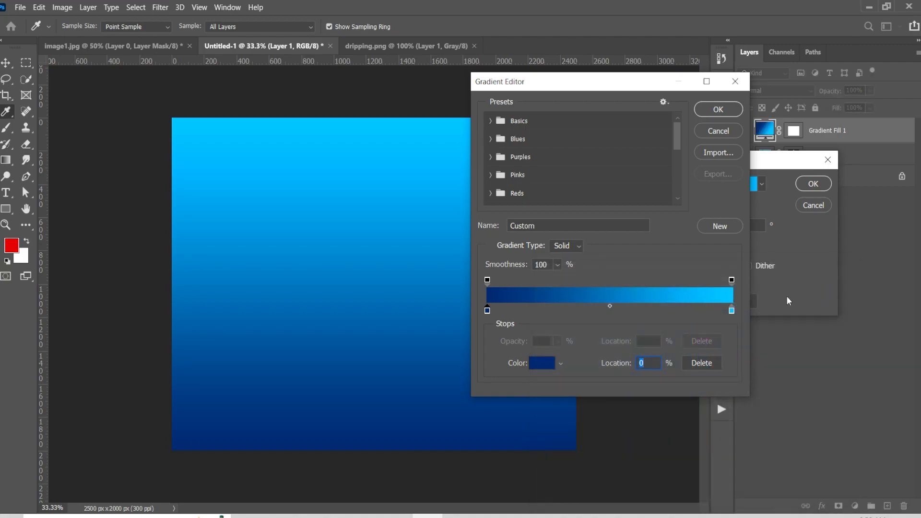
double_click(732, 311)
mouse_move(668, 331)
mouse_down()
mouse_move(537, 303)
mouse_move(597, 309)
mouse_move(581, 299)
mouse_up()
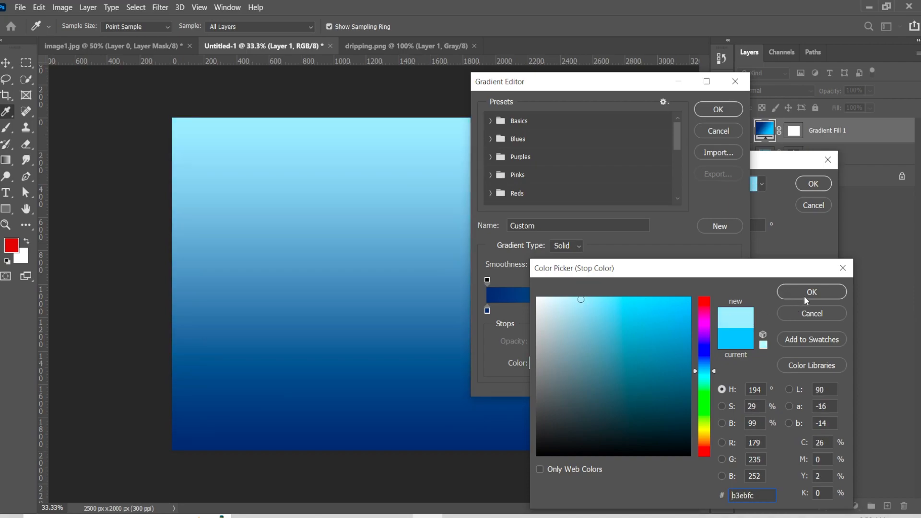
click(805, 296)
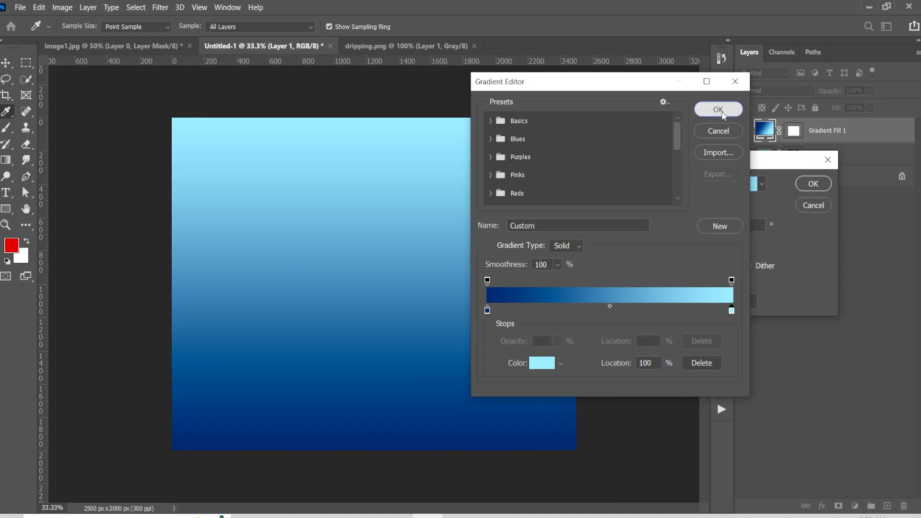
click(721, 113)
Make the gradient fill radial and reversed at 199% scale, and place its layer beneath the man's layer
click(719, 204)
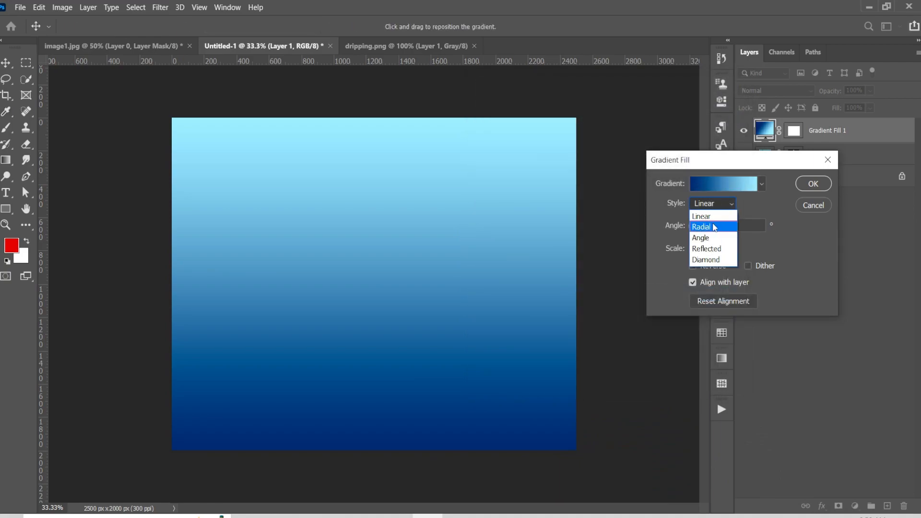
click(712, 224)
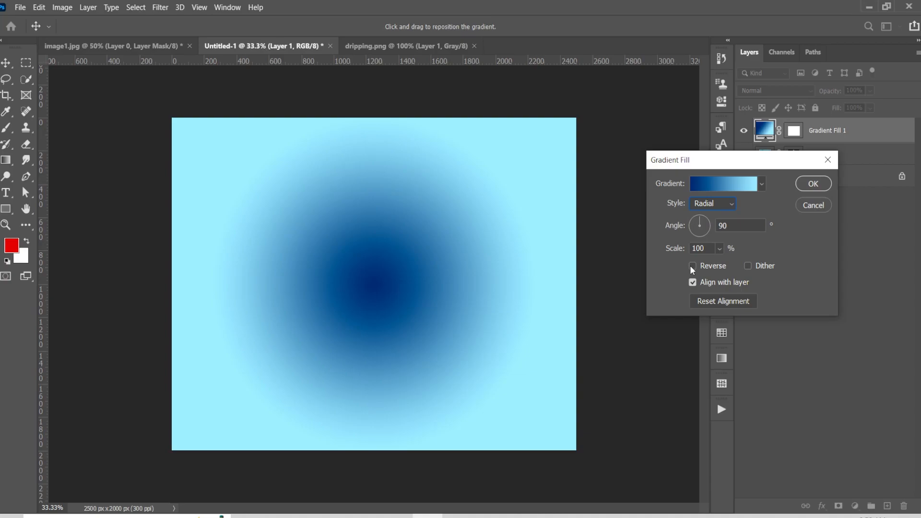
click(693, 266)
click(720, 248)
drag(722, 263, 728, 267)
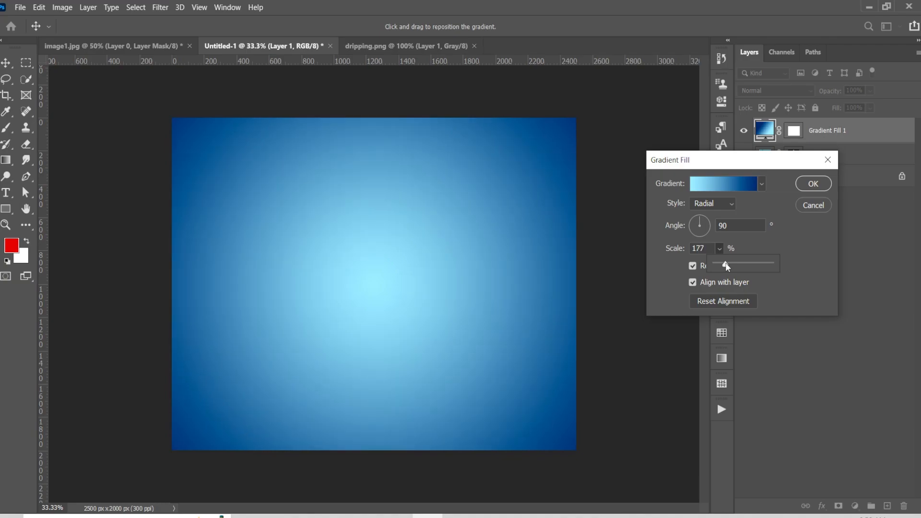
drag(727, 267, 728, 266)
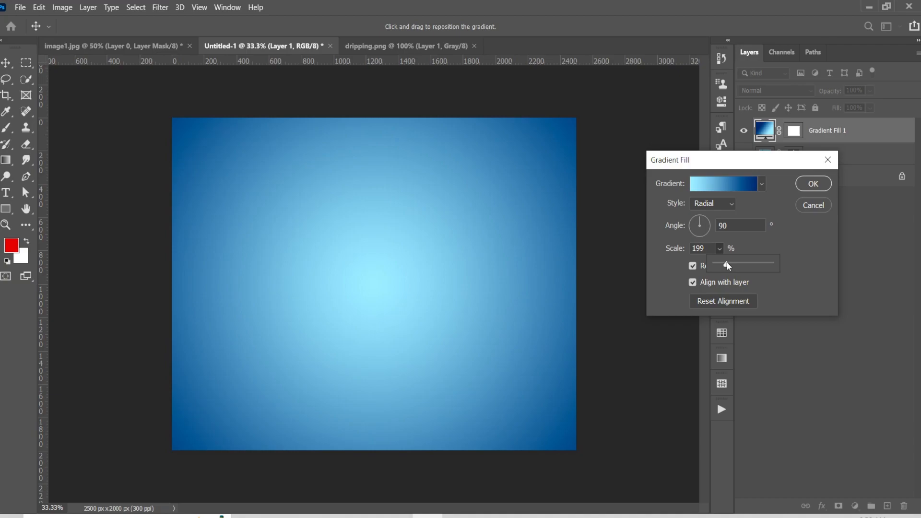
click(816, 184)
click(816, 183)
drag(857, 129, 859, 163)
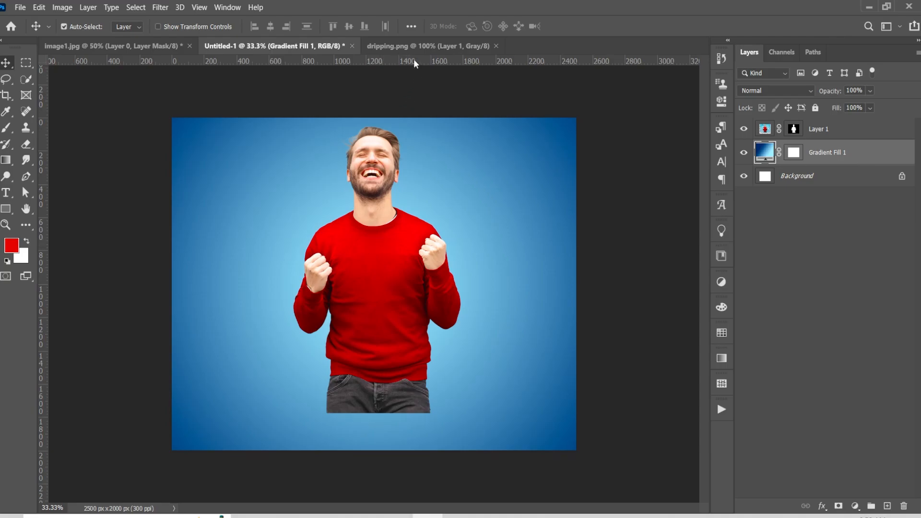
Copy the drip shape from dripping.png into Untitled-1 and place it above the man's layer, over his lower body
click(416, 45)
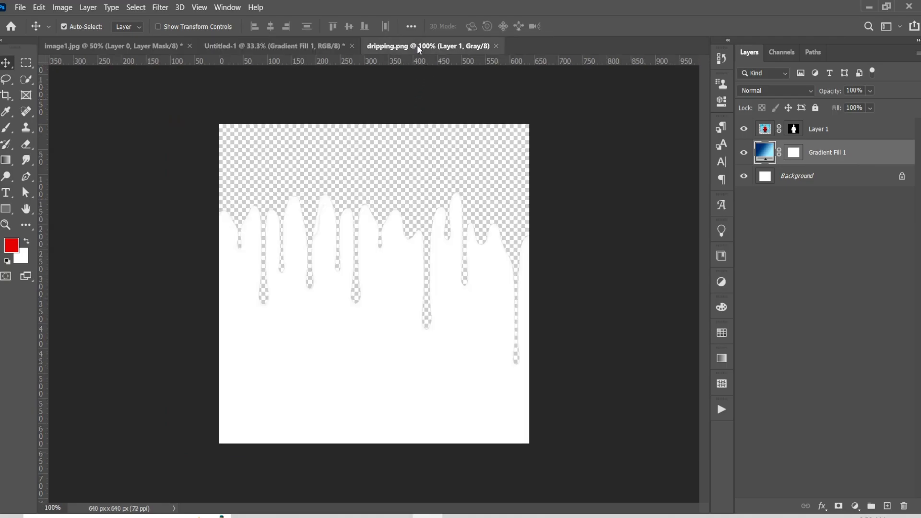
drag(375, 370, 394, 387)
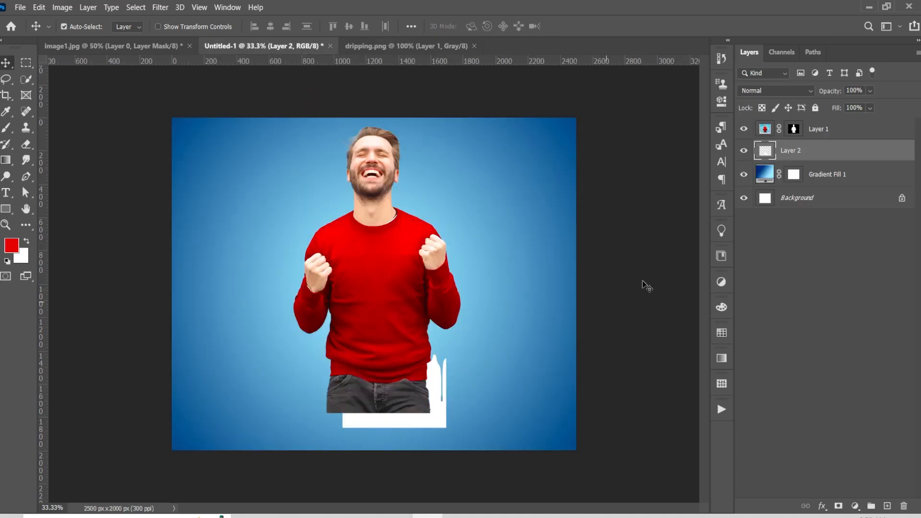
drag(854, 155, 853, 124)
drag(403, 401, 382, 394)
Scale the white drip shape to about 128.8% so it covers the man's waist and jeans
key(ctrl+t)
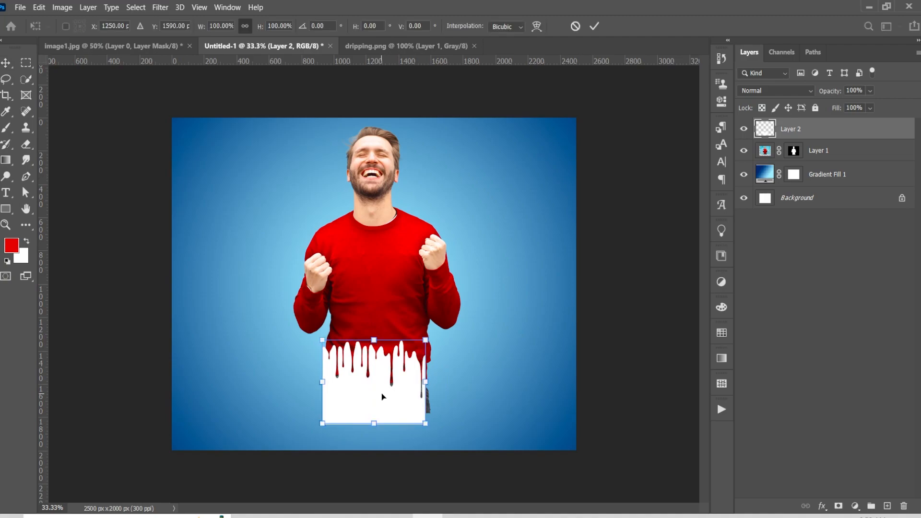
drag(426, 423, 416, 391)
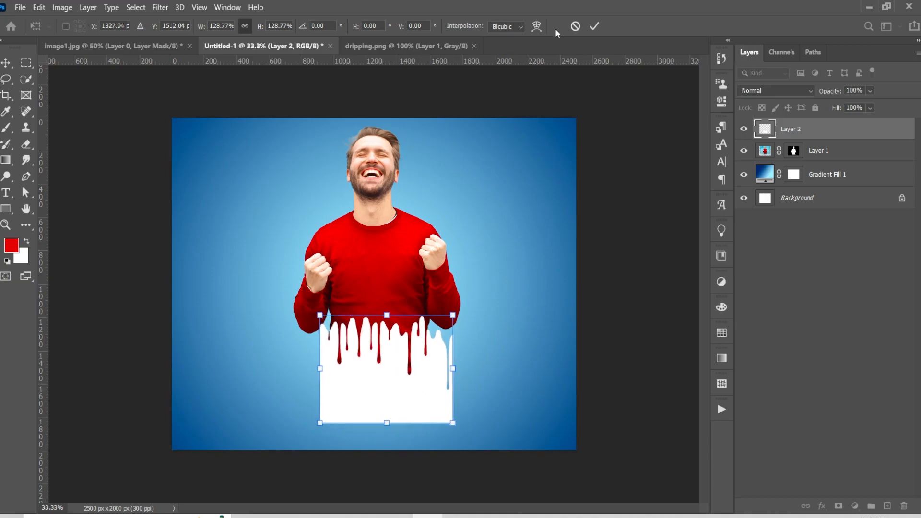
click(591, 25)
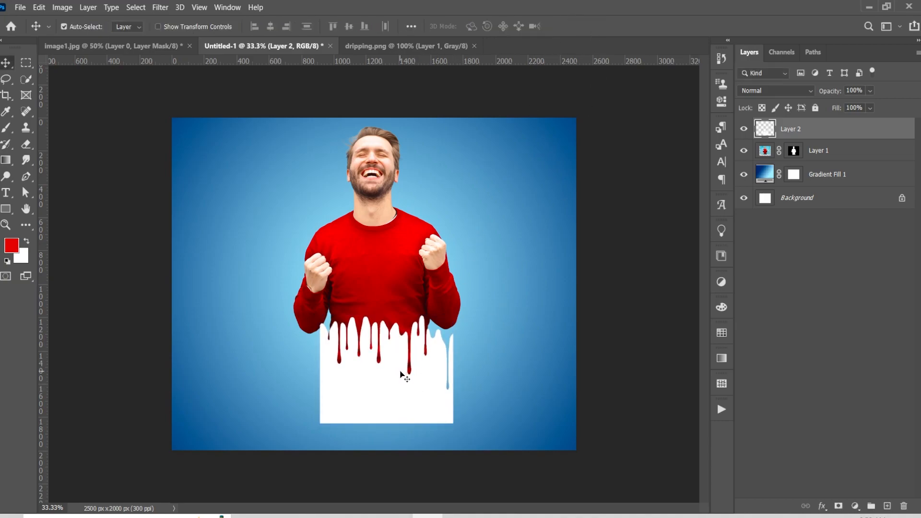
Nudge the drip shape about 12 px right and 6 px up over the bottom of the red sweater
key(Right)
key(Right)
key(Right)
key(Right)
key(Right)
key(Right)
key(Right)
key(Right)
key(Right)
key(Right)
key(Right)
key(Right)
key(Up)
key(Up)
key(Up)
key(Up)
key(Up)
key(Up)
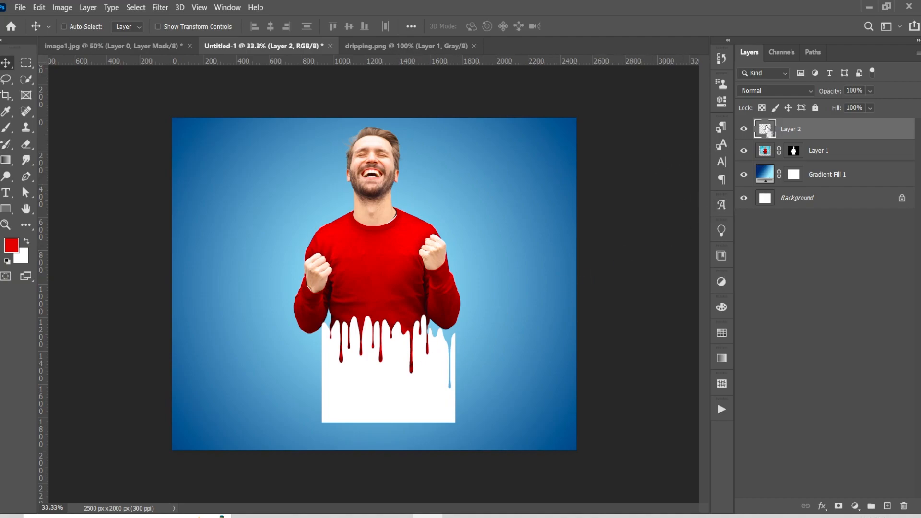
Delete the drip shape's area from the man's layer, hide the drip layer and clear the selection
ctrl+click(767, 130)
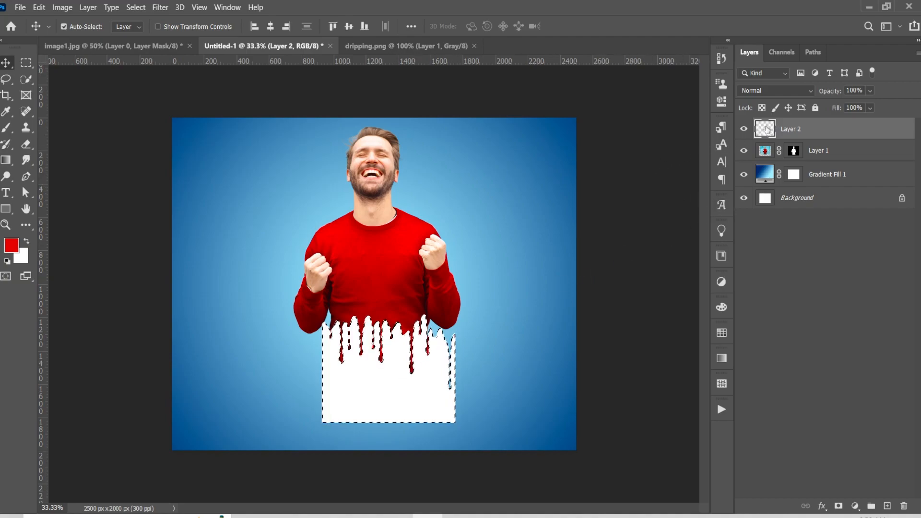
click(840, 154)
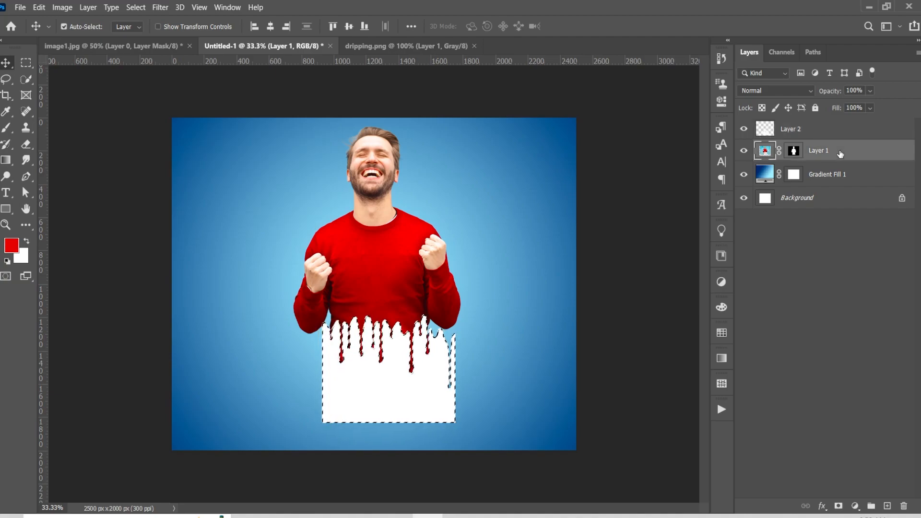
click(743, 129)
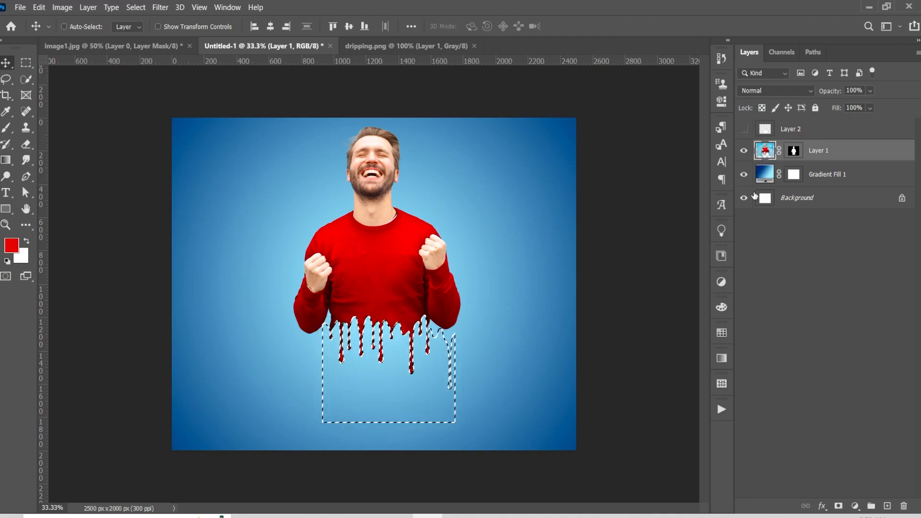
key(ctrl+d)
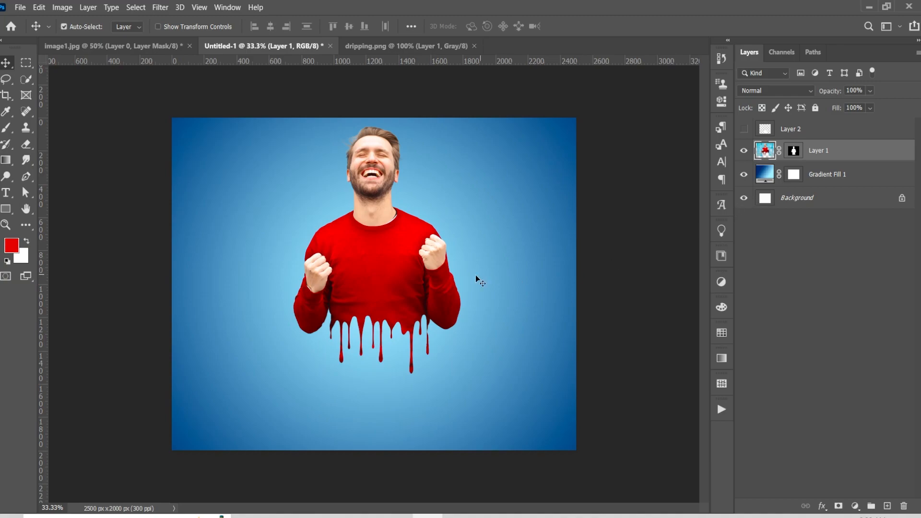
Move the man's layer down and scale it to 119.50%, centred on the canvas at X 1250 px, Y 1000 px
drag(389, 272, 384, 295)
key(ctrl+t)
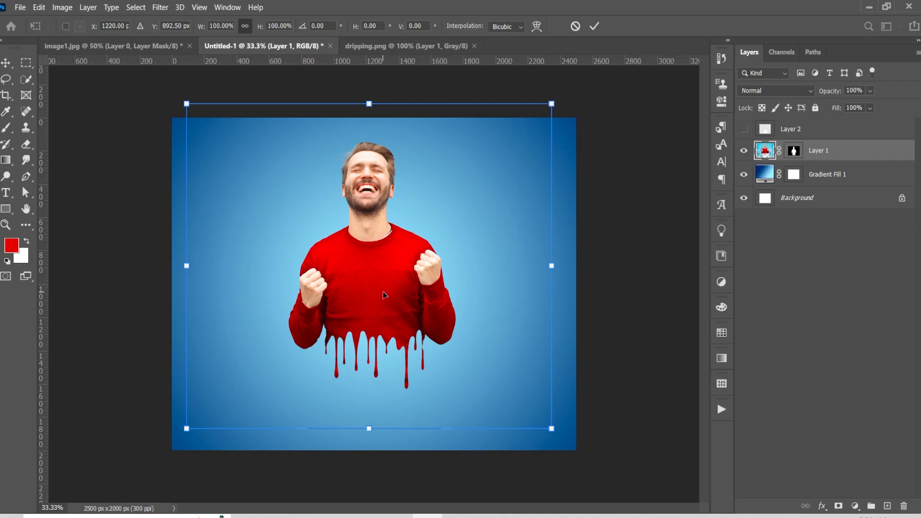
drag(552, 428, 586, 459)
drag(398, 287, 401, 299)
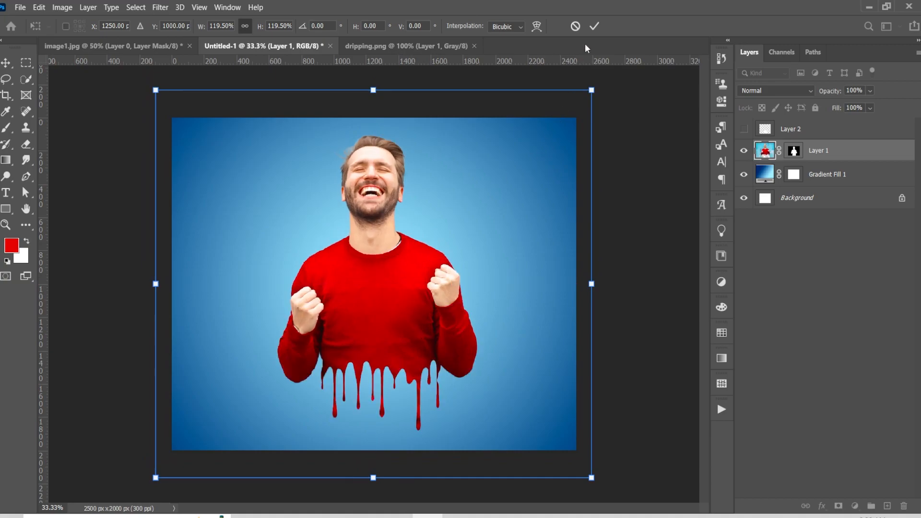
click(594, 26)
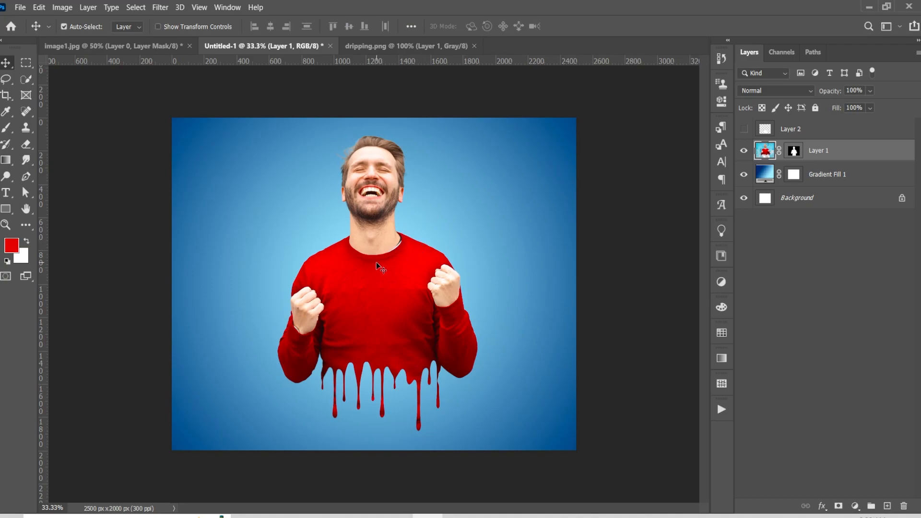
Stamp a red splatter behind the man's left-hand shoulder area on a new layer above the drip layer, using the 003_Explosion brush at 1536 px
click(825, 133)
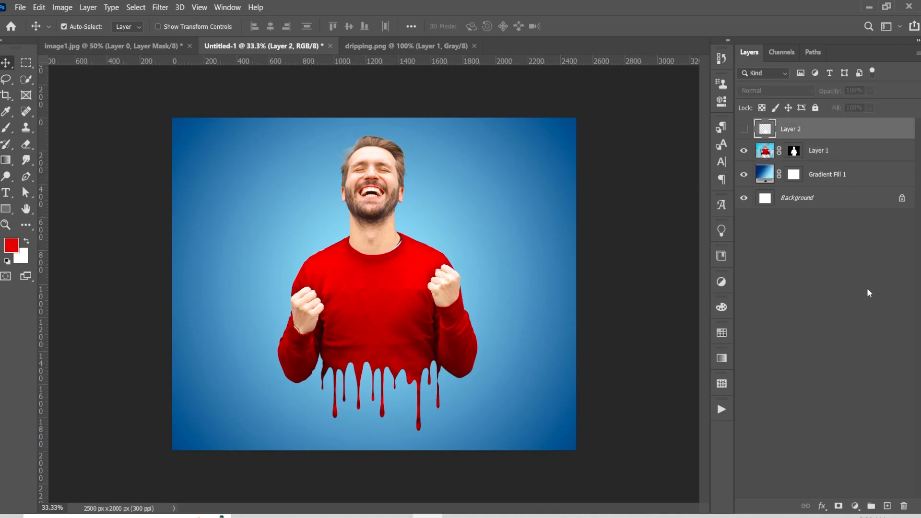
click(888, 507)
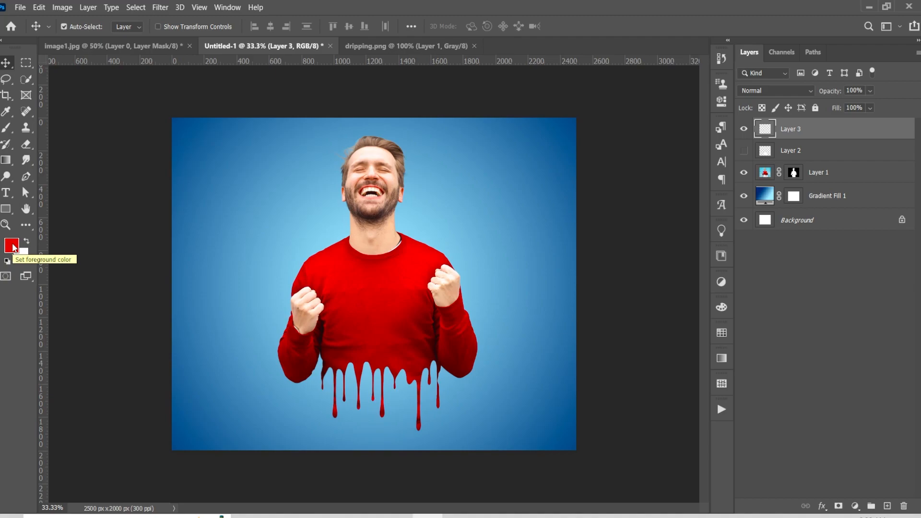
click(6, 127)
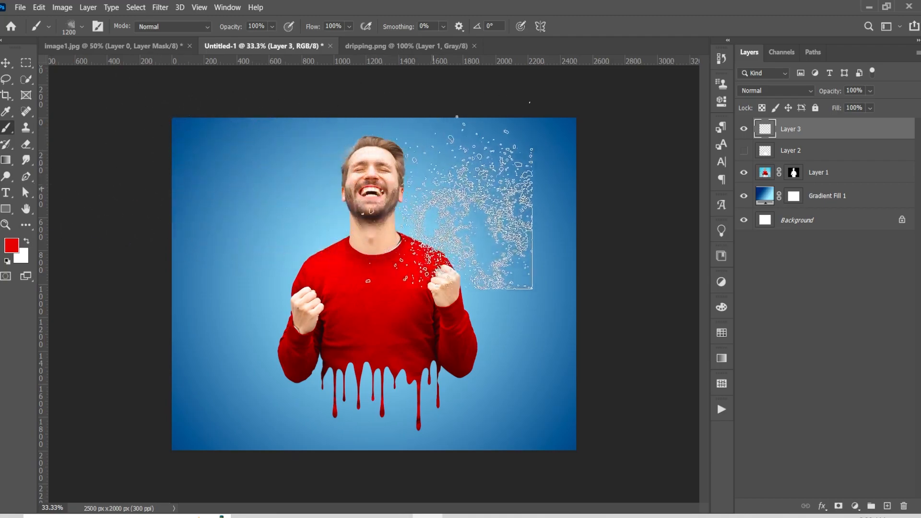
right_click(475, 201)
click(525, 396)
click(602, 42)
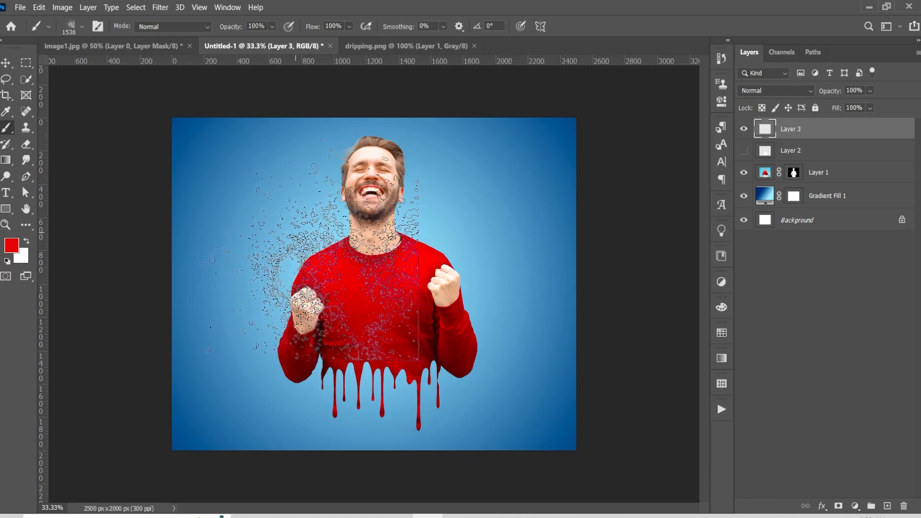
click(291, 236)
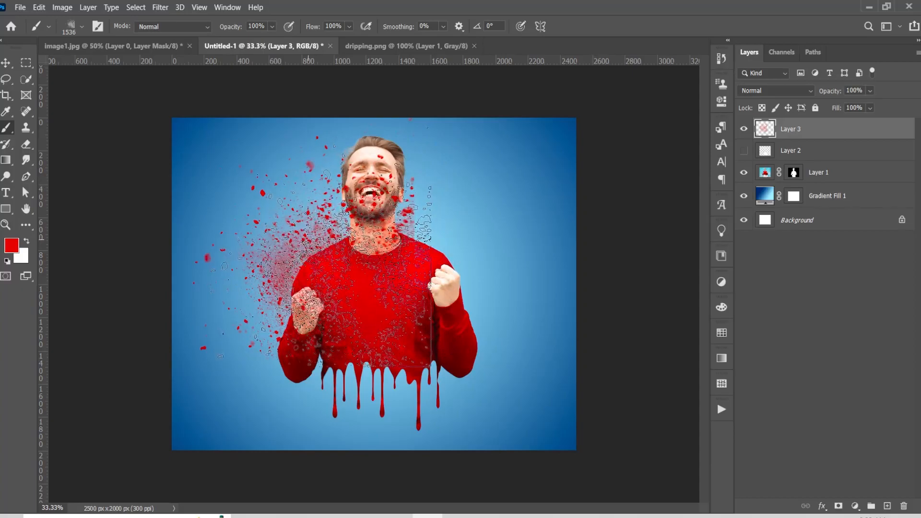
Rotate the 003_Explosion brush tip to -179°
right_click(338, 243)
mouse_move(356, 262)
mouse_down()
mouse_move(339, 254)
mouse_move(324, 271)
mouse_up()
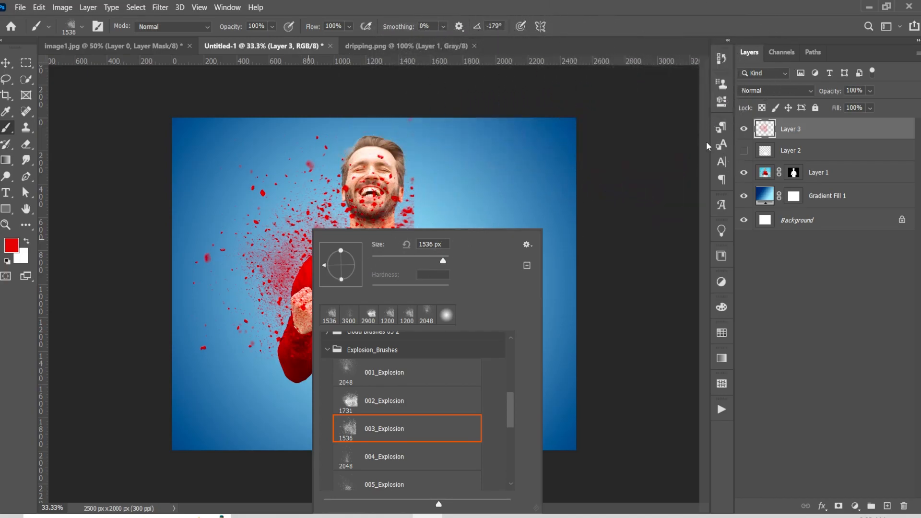
key(Return)
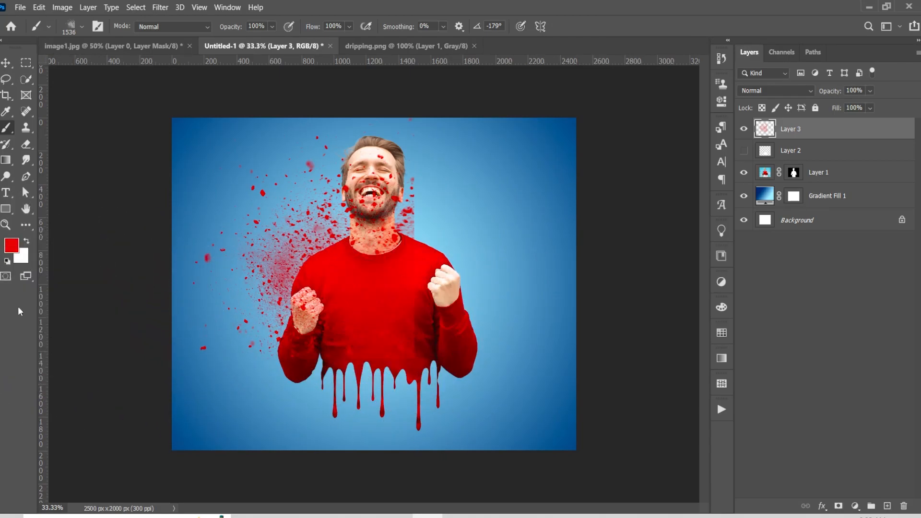
Set the foreground colour to dark blue 084b9a and stamp one splatter over the right-hand side of the sweater and background
click(7, 248)
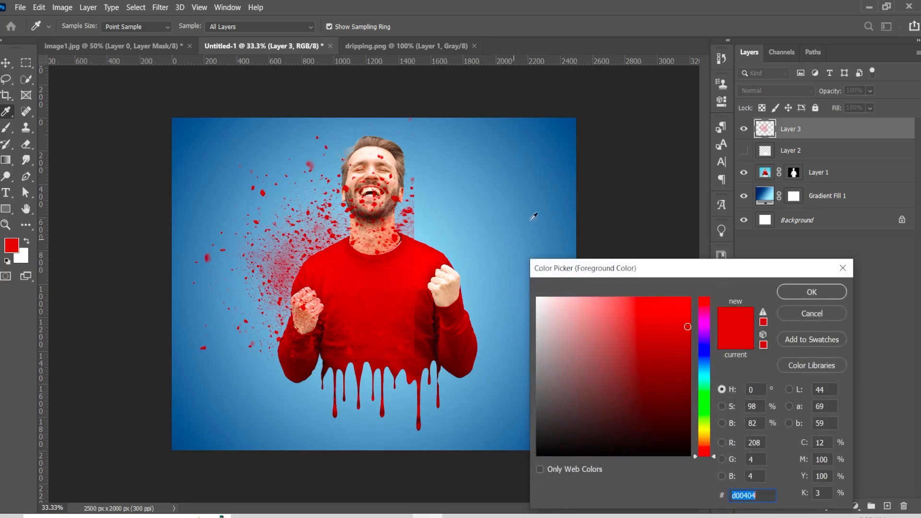
click(568, 142)
mouse_move(684, 334)
mouse_down()
mouse_move(690, 300)
mouse_move(684, 360)
mouse_up()
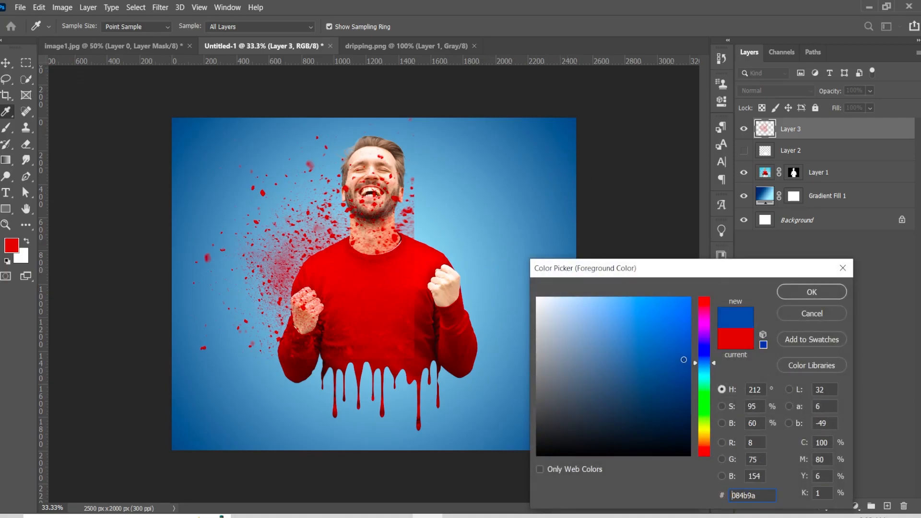
click(843, 290)
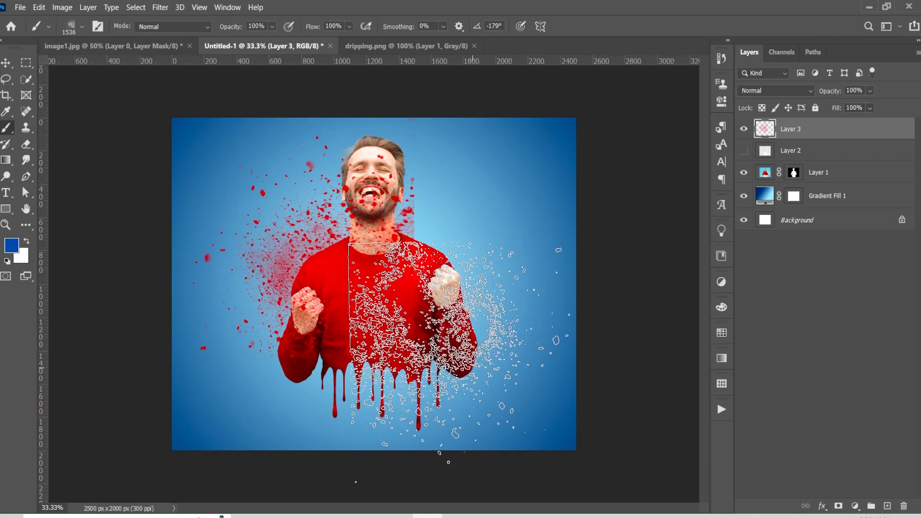
click(460, 351)
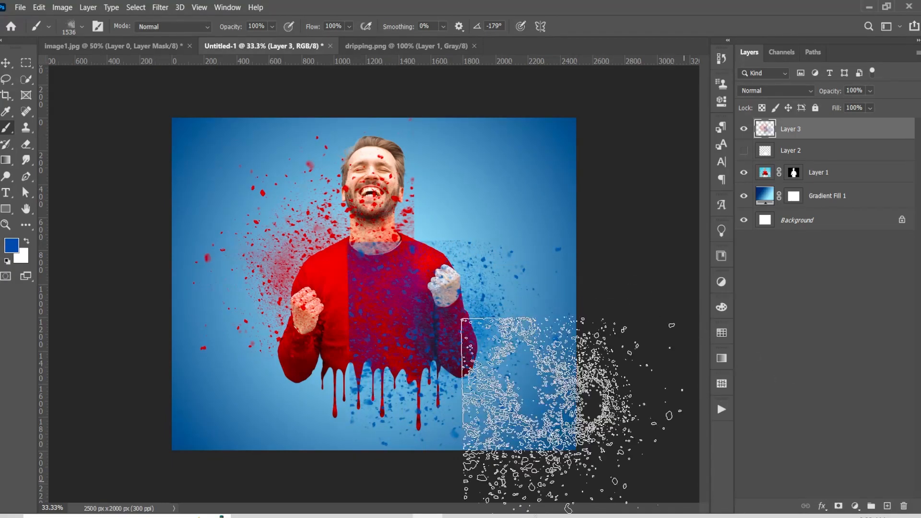
Place the splatter layer directly below the man's layer and shift the splatters slightly left and down behind him
key(v)
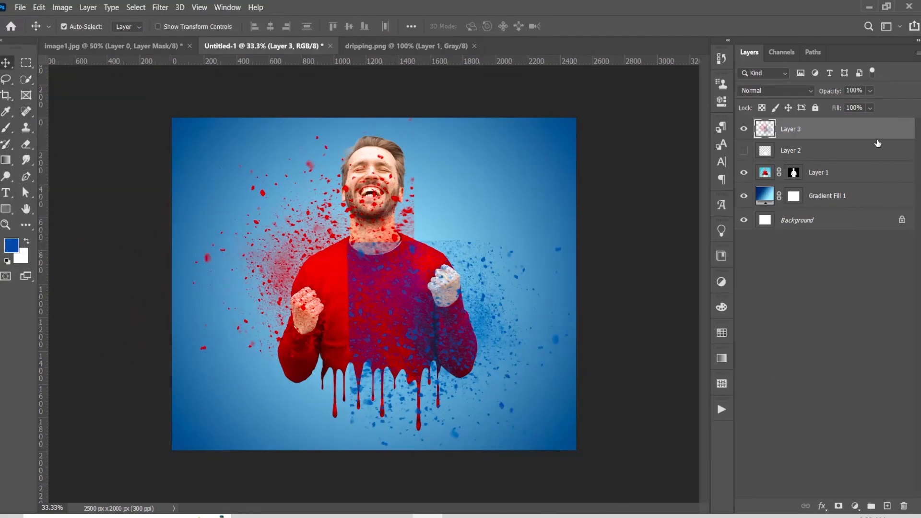
drag(864, 127, 861, 179)
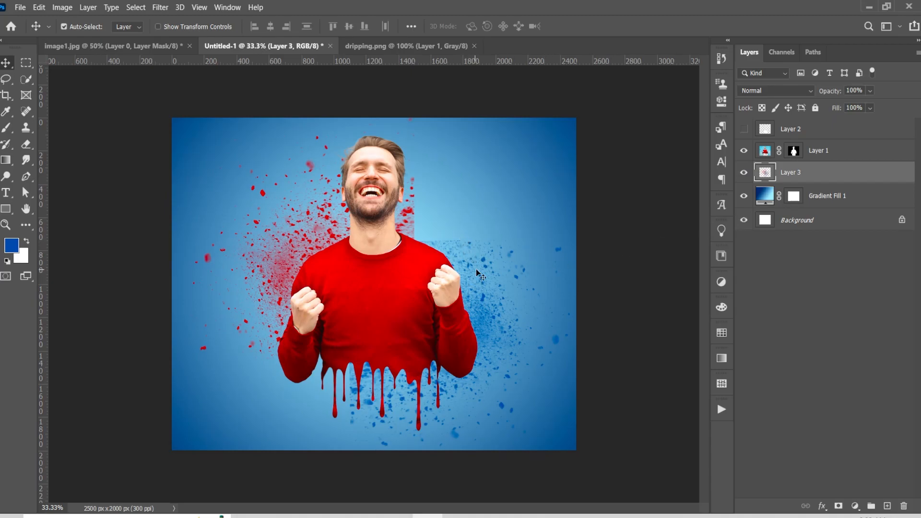
drag(480, 260, 465, 274)
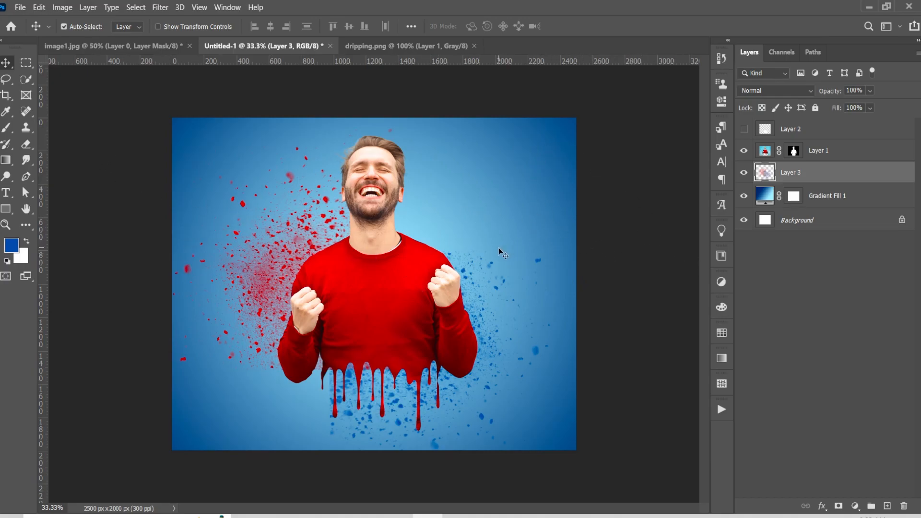
scroll(485, 249, up, 2)
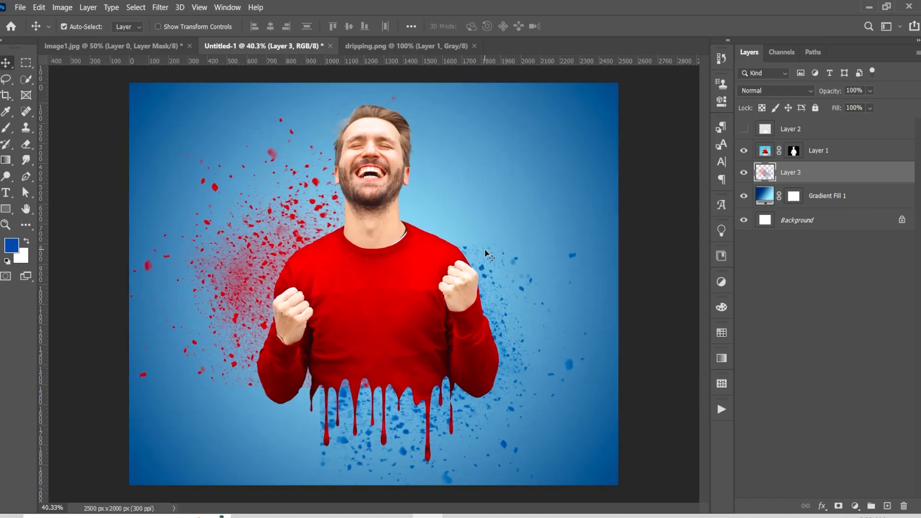